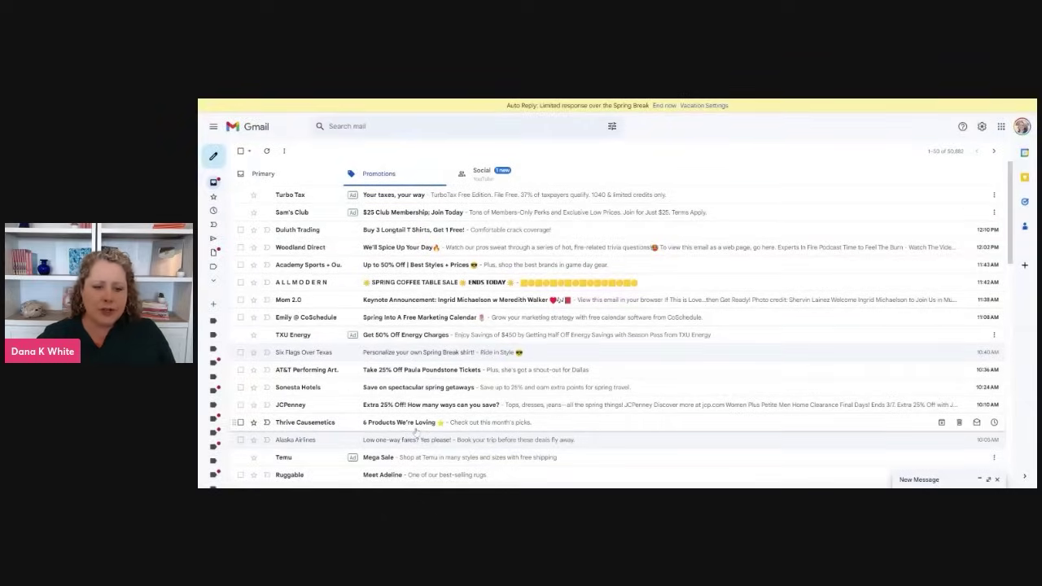
Step: Open the Alaska Airlines promotional email, look through it down to the unsubscribe details, and return to the Promotions list
{"action": "left_click", "coordinate": [412, 441]}
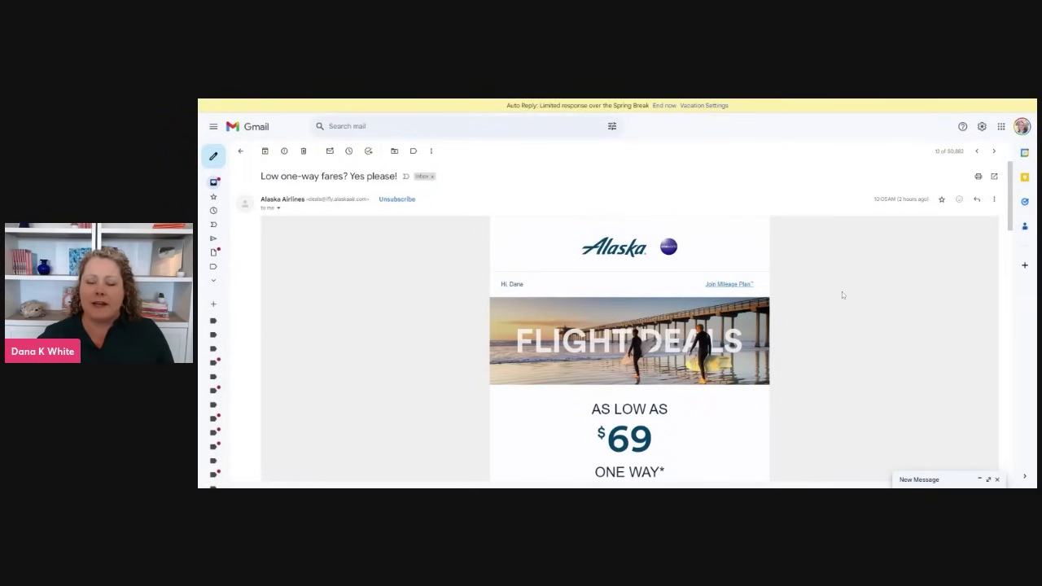
{"action": "scroll", "coordinate": [380, 356], "scroll_direction": "down", "scroll_amount": 5}
{"action": "scroll", "coordinate": [380, 355], "scroll_direction": "down", "scroll_amount": 15}
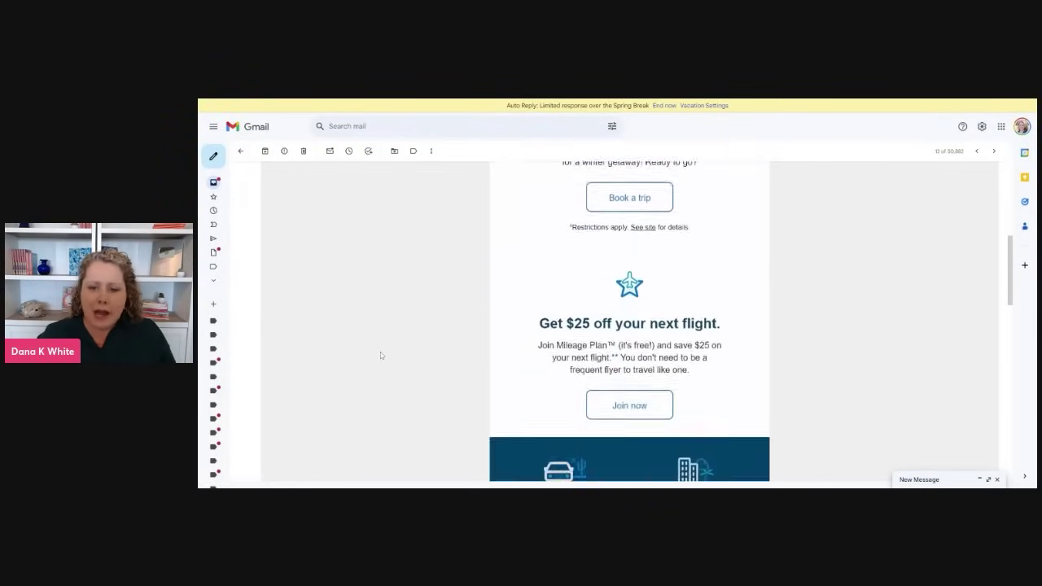
{"action": "scroll", "coordinate": [381, 355], "scroll_direction": "down", "scroll_amount": 5}
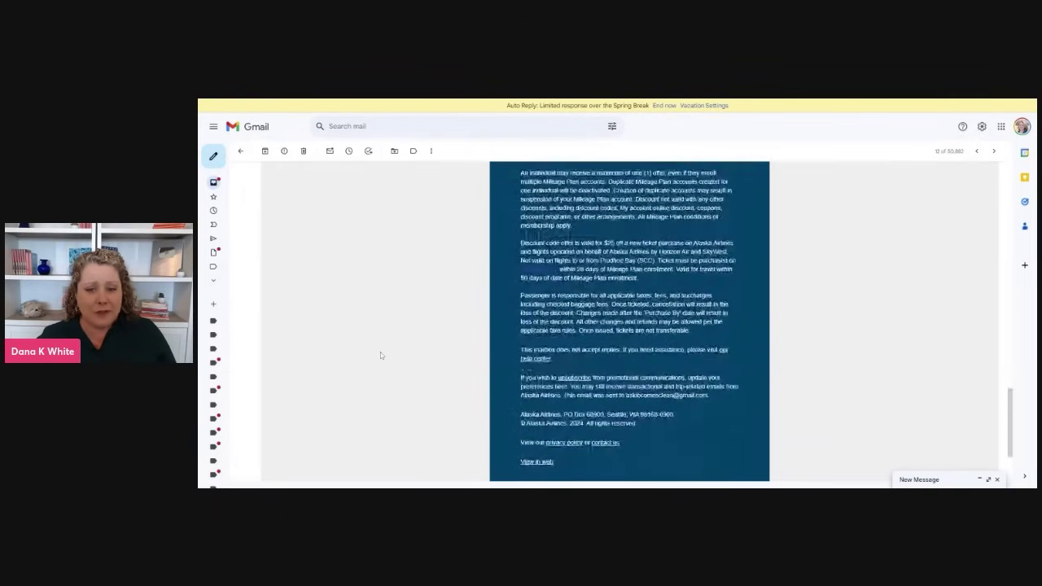
{"action": "scroll", "coordinate": [380, 355], "scroll_direction": "up", "scroll_amount": 20}
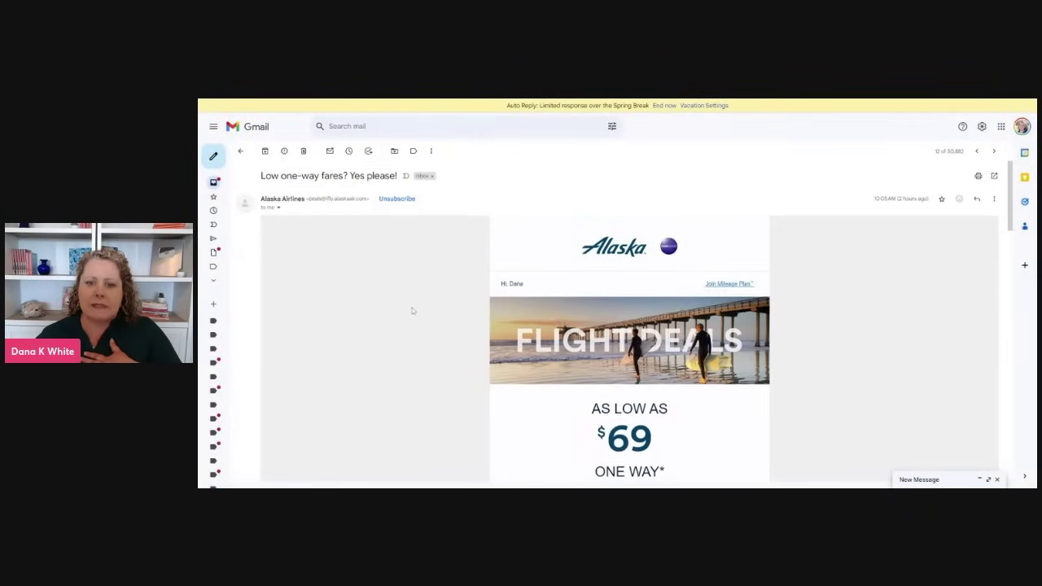
{"action": "scroll", "coordinate": [412, 311], "scroll_direction": "down", "scroll_amount": 20}
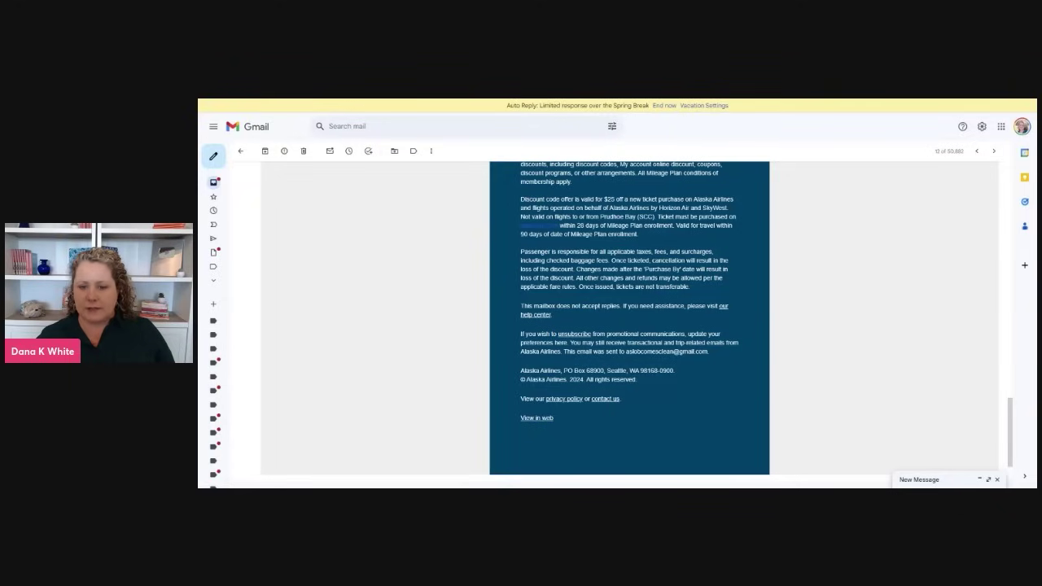
{"action": "left_click", "coordinate": [241, 151]}
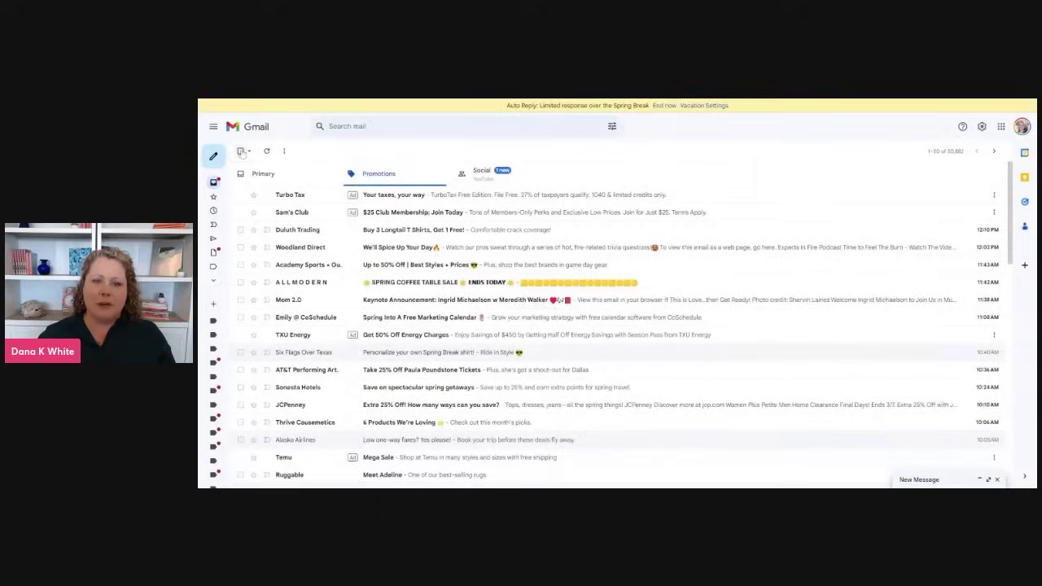
Step: Search the mailbox for "alaska airlines"
{"action": "left_click", "coordinate": [383, 444]}
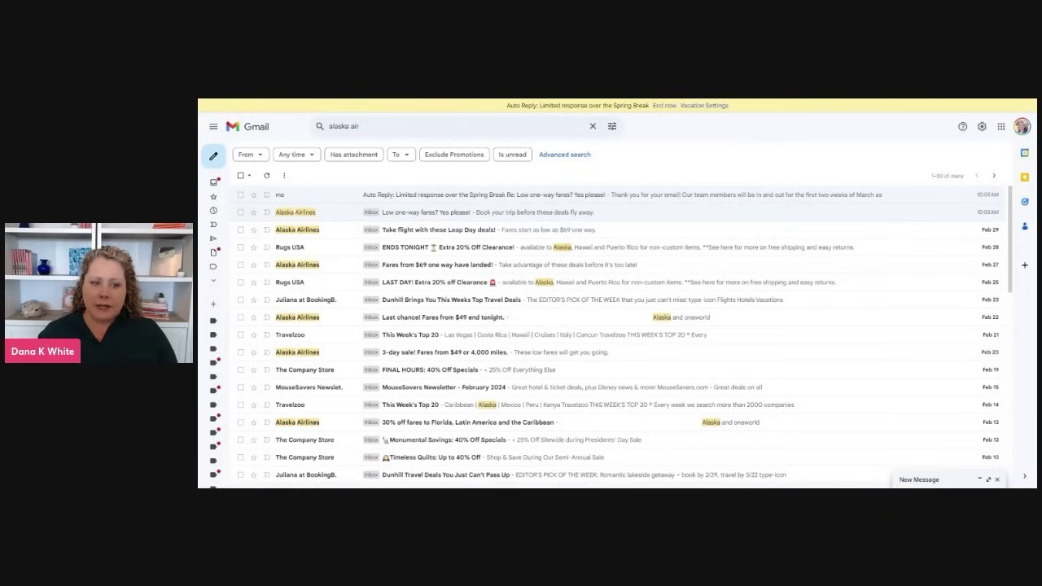
{"action": "type", "text": "lines"}
{"action": "key", "text": "Return"}
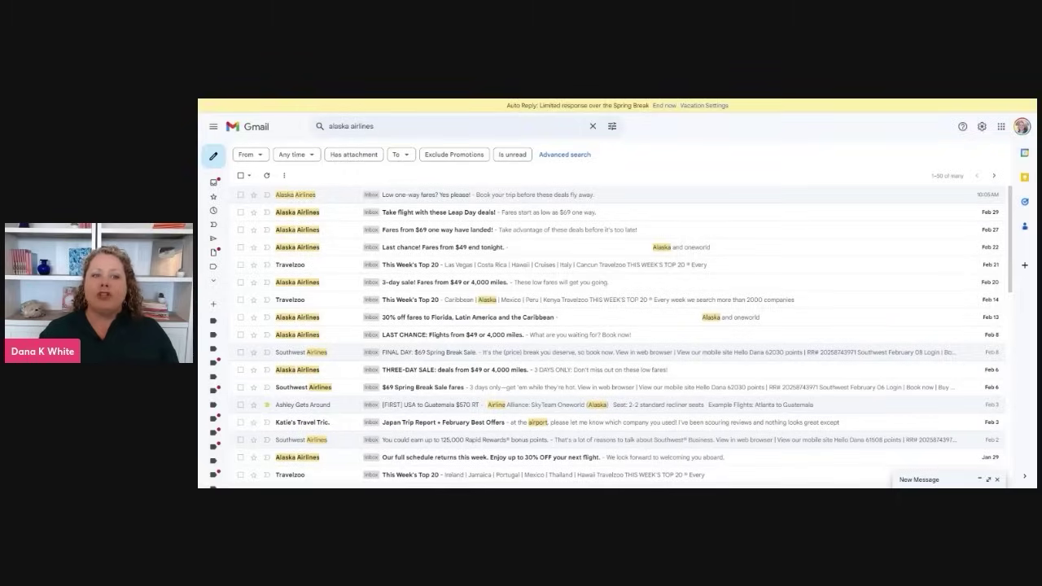
Step: Open the Alaska Airlines email "Low one-way fares? Yes please!" and start a filter for messages from its sender
{"action": "left_click", "coordinate": [375, 127]}
{"action": "left_click", "coordinate": [378, 205]}
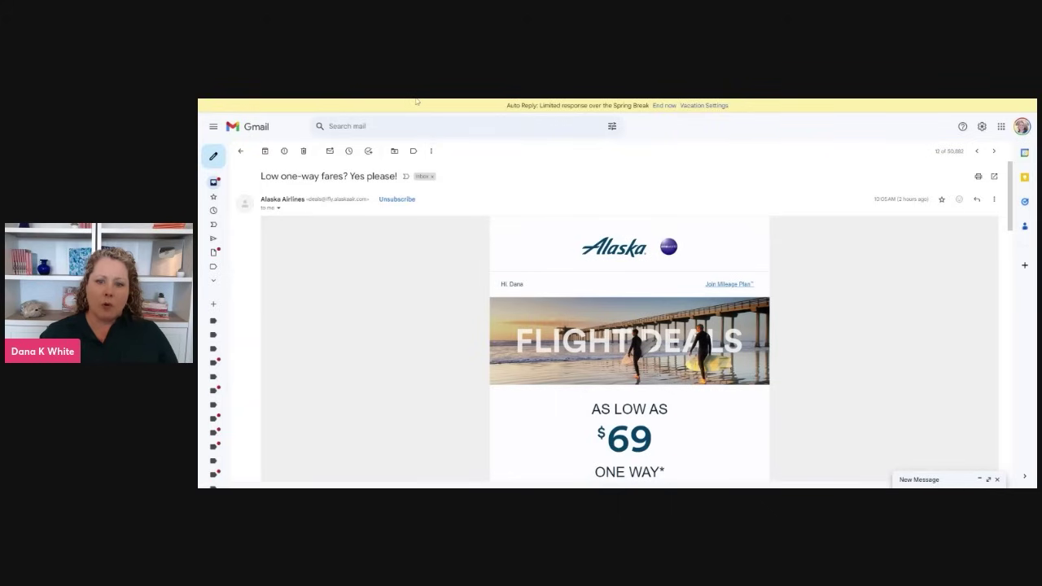
{"action": "left_click", "coordinate": [430, 151]}
{"action": "left_click", "coordinate": [454, 222]}
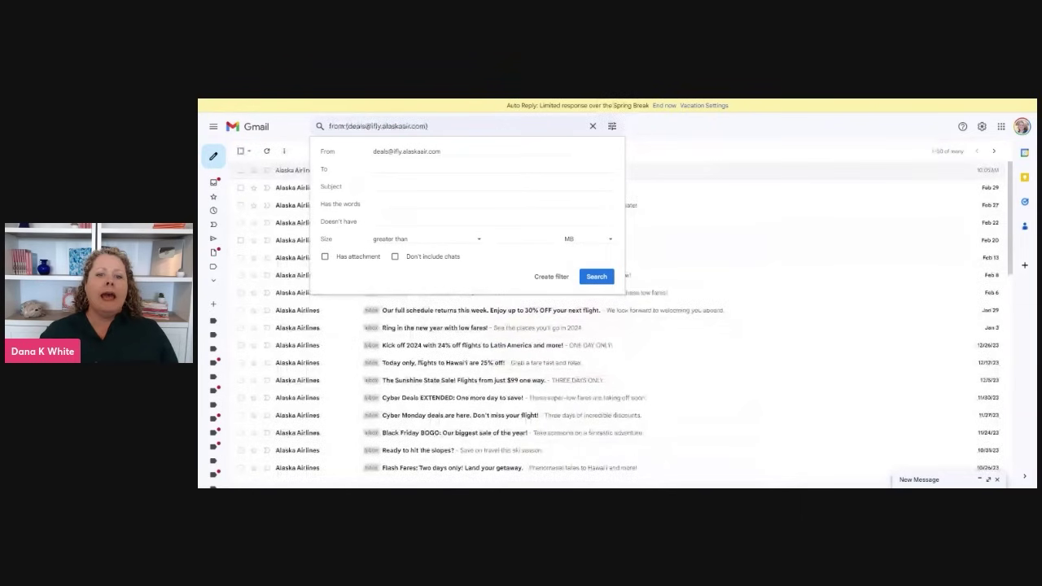
{"action": "left_click", "coordinate": [550, 277]}
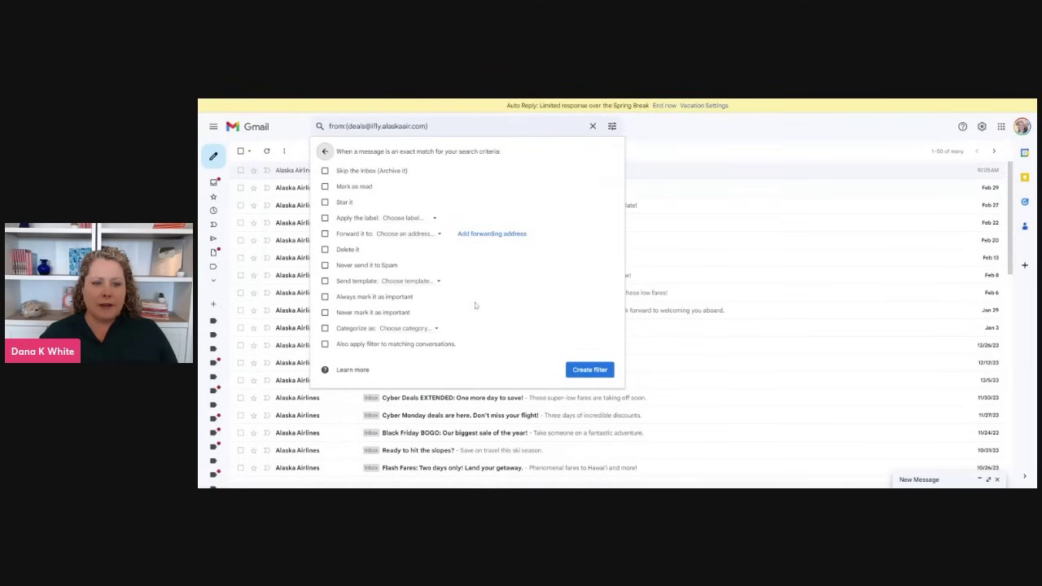
Step: Create the filter with a new label "alaska airlines", also applying it to matching conversations
{"action": "left_click", "coordinate": [403, 218]}
{"action": "left_click", "coordinate": [422, 232]}
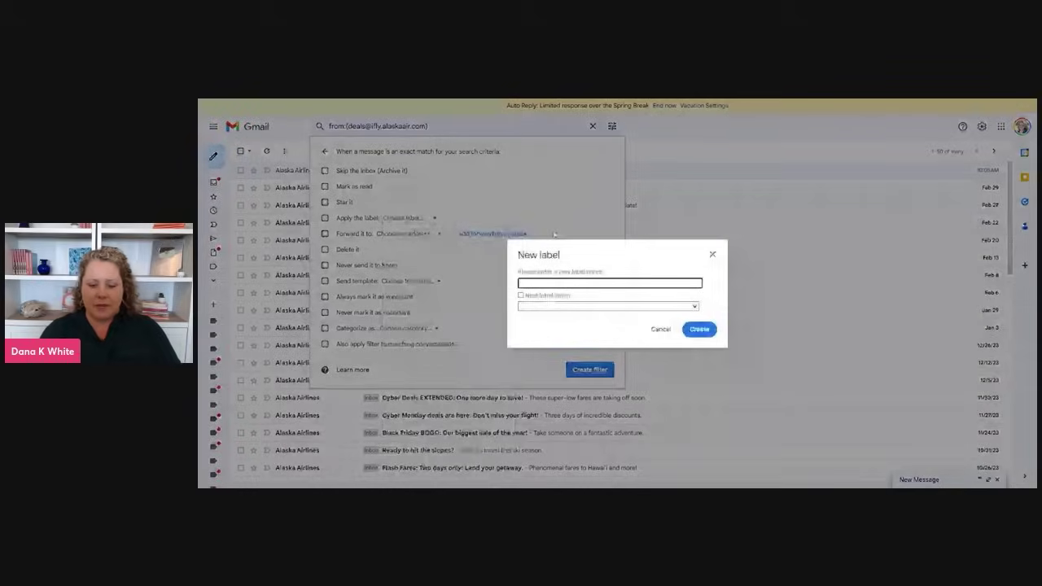
{"action": "type", "text": "alaska airlines"}
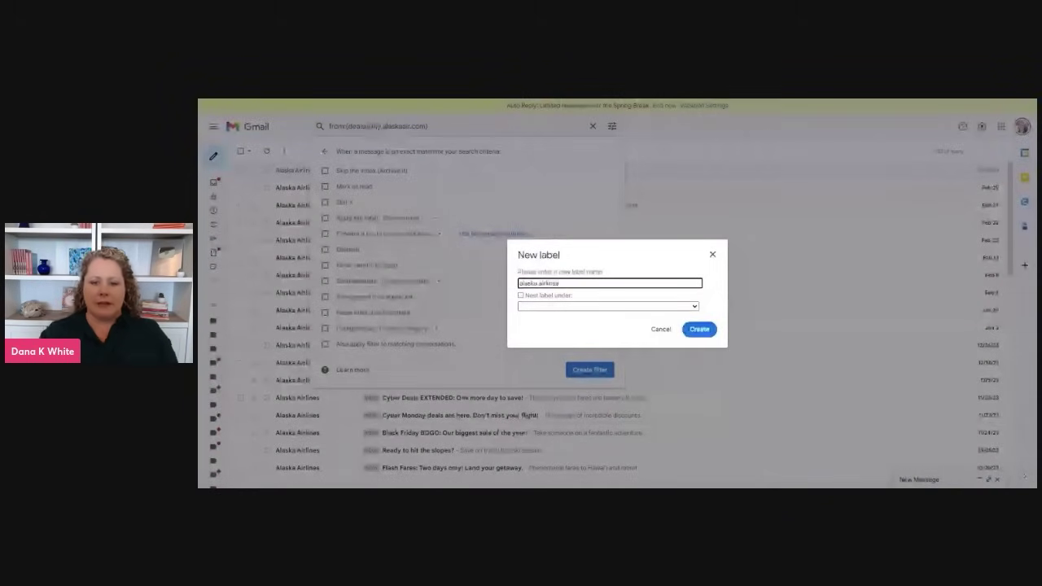
{"action": "left_click", "coordinate": [691, 336]}
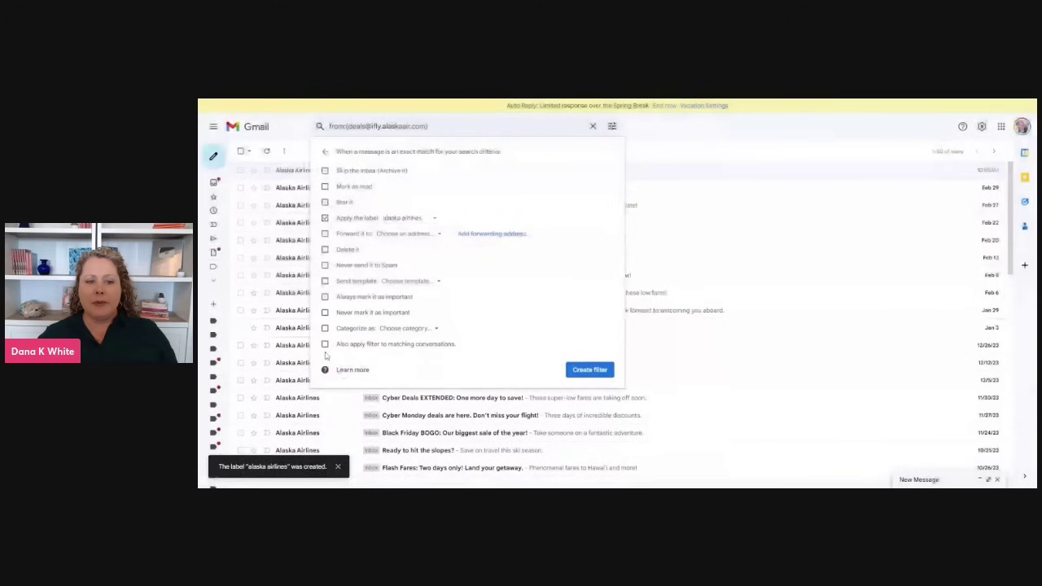
{"action": "left_click", "coordinate": [325, 345]}
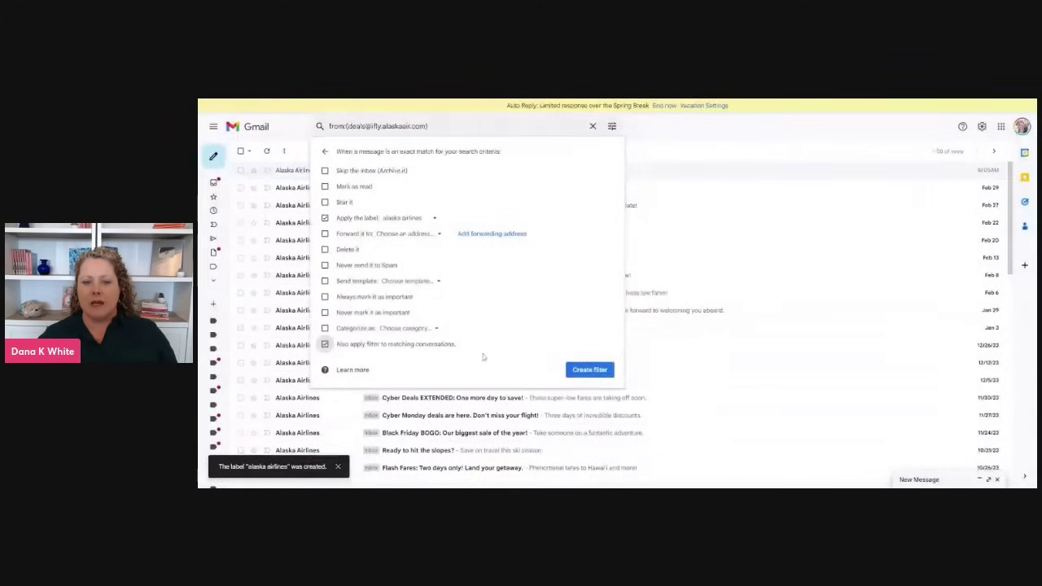
{"action": "left_click", "coordinate": [589, 369]}
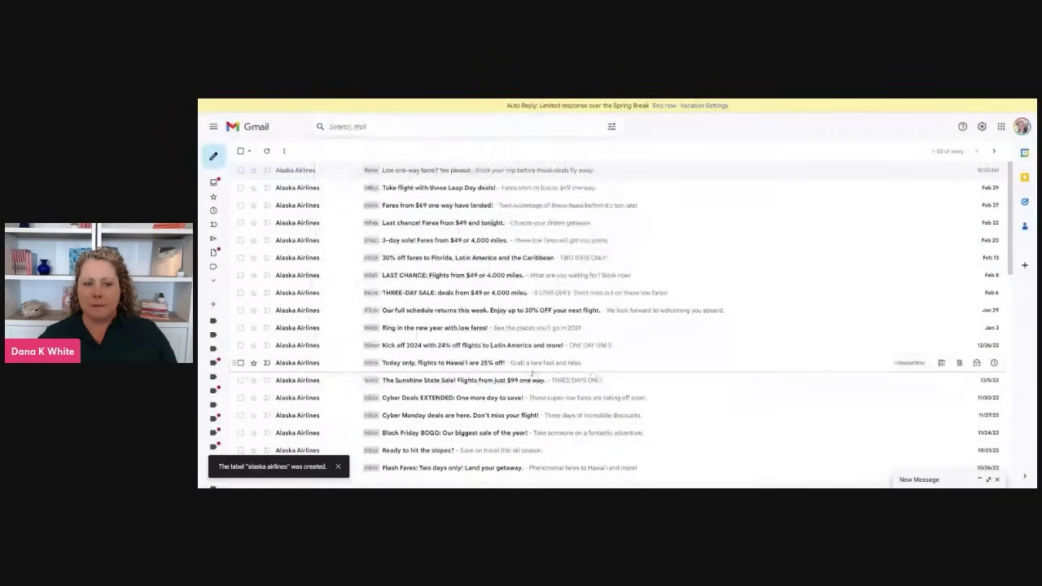
Step: Open the "alaska airlines" label from the newest email and delete all conversations in it
{"action": "left_click", "coordinate": [493, 173]}
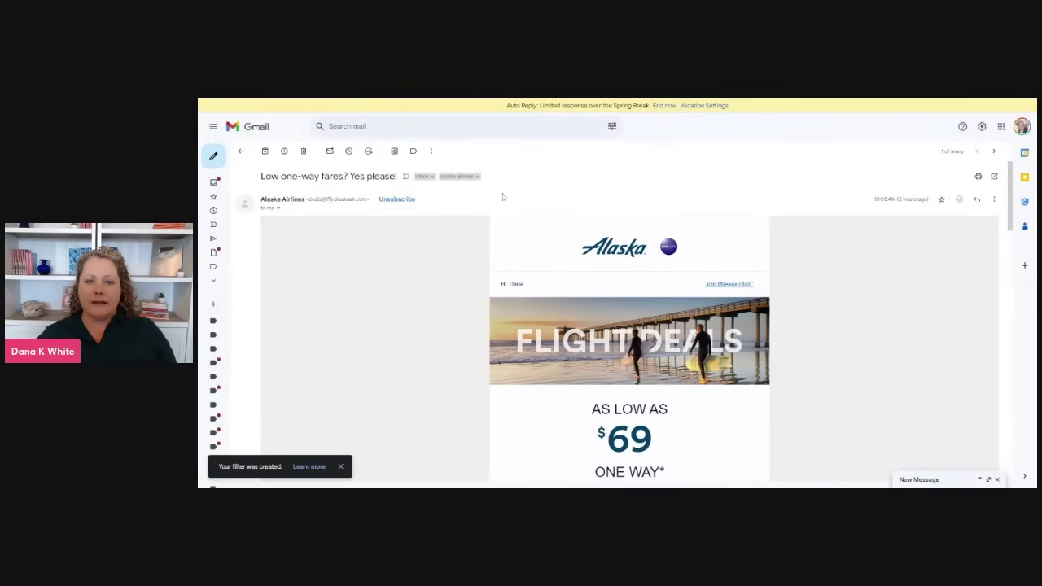
{"action": "left_click", "coordinate": [452, 178]}
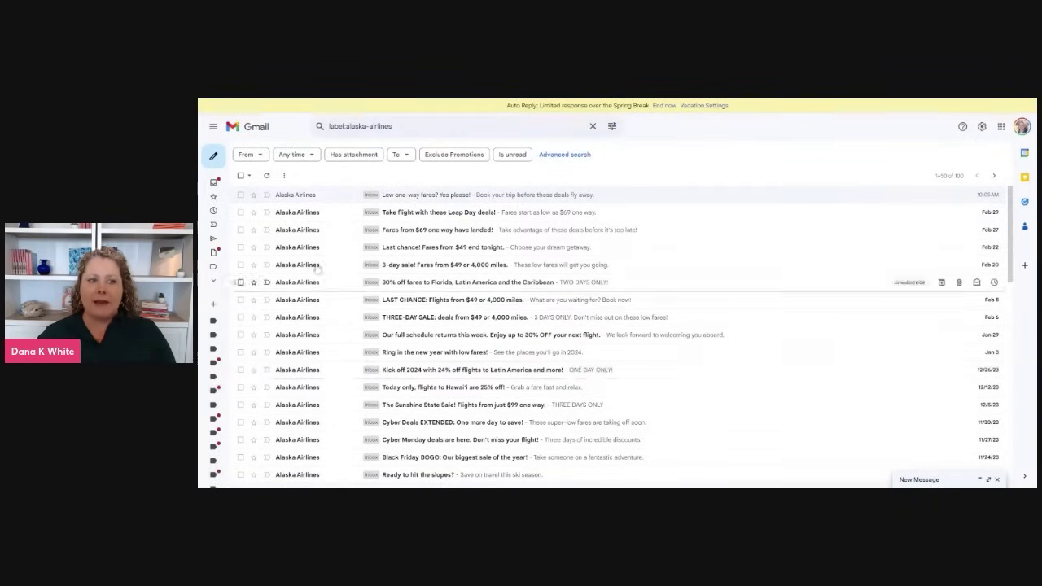
{"action": "left_click", "coordinate": [241, 176]}
{"action": "left_click", "coordinate": [643, 199]}
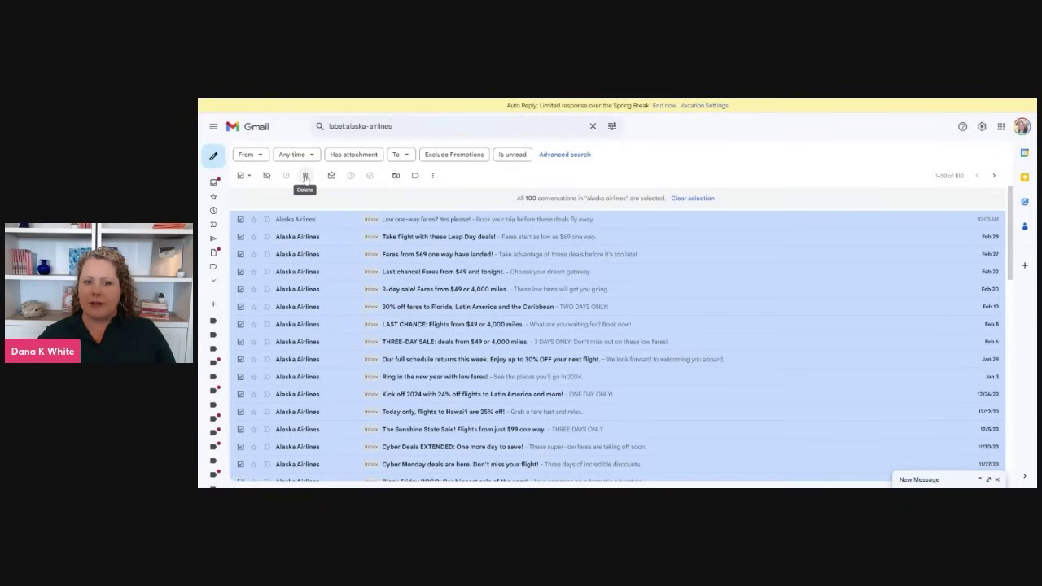
{"action": "left_click", "coordinate": [305, 176]}
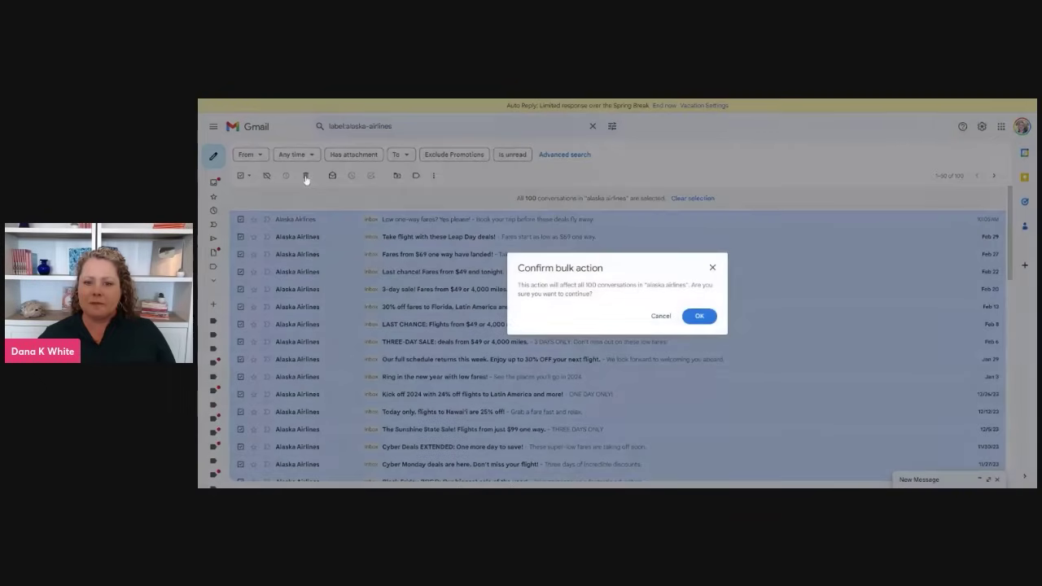
{"action": "left_click", "coordinate": [700, 318]}
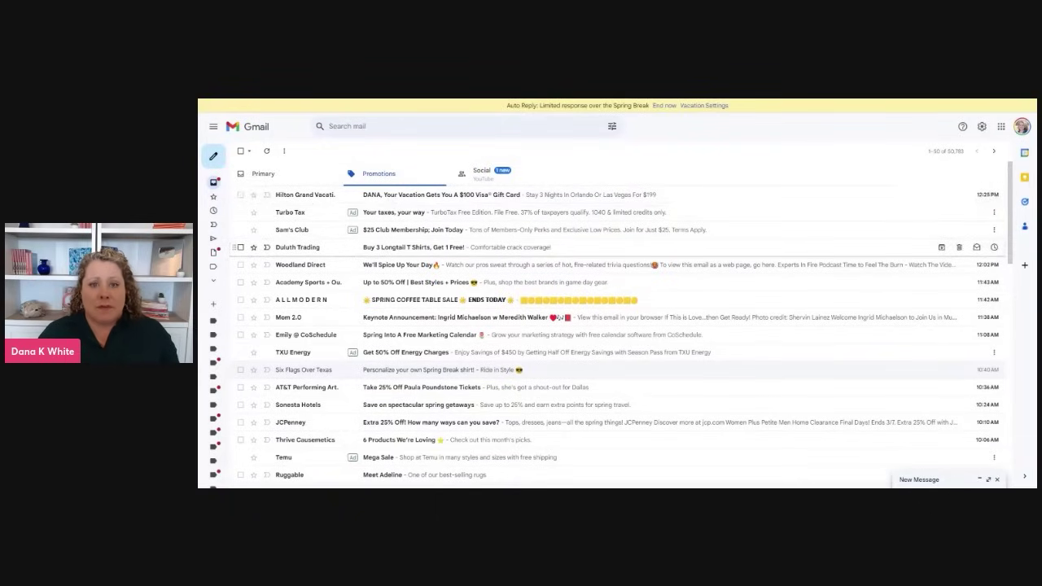
Step: Open the Duluth Trading email "Buy 3 Longtail T Shirts, Get 1 Free!" and start a filter for messages from its sender
{"action": "left_click", "coordinate": [387, 249]}
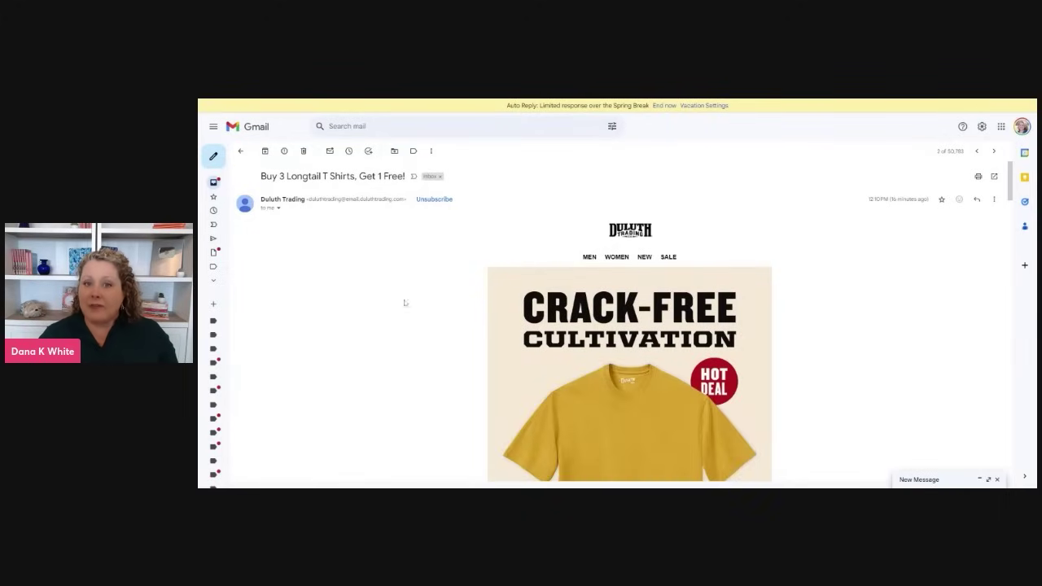
{"action": "left_click", "coordinate": [431, 151]}
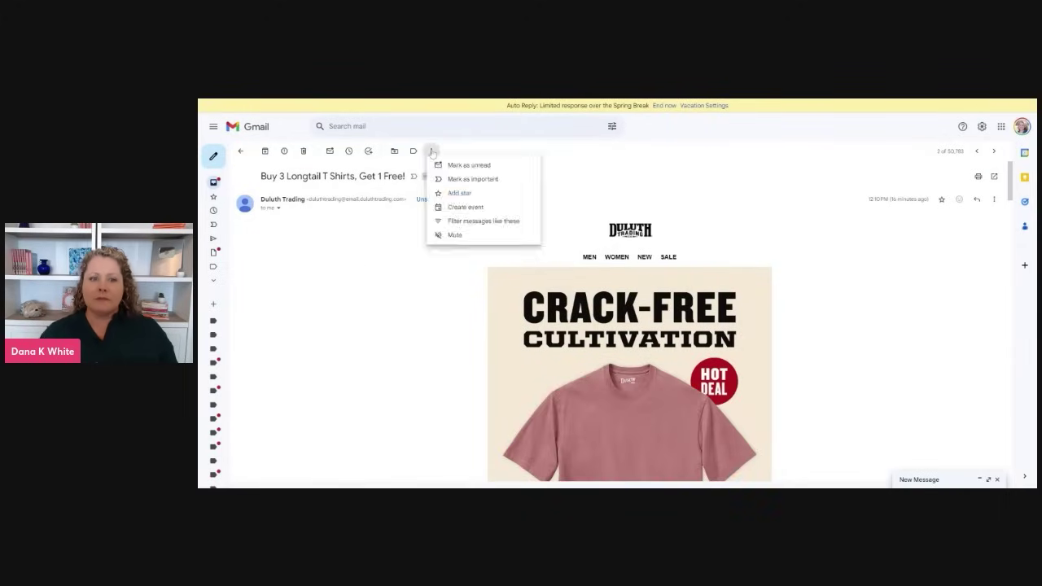
{"action": "left_click", "coordinate": [458, 221]}
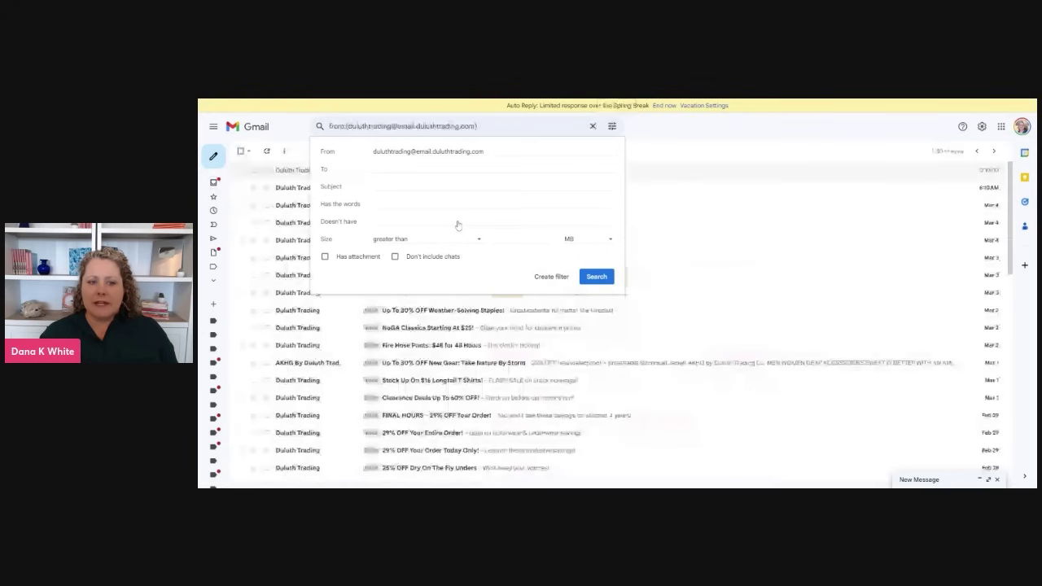
{"action": "left_click", "coordinate": [552, 278]}
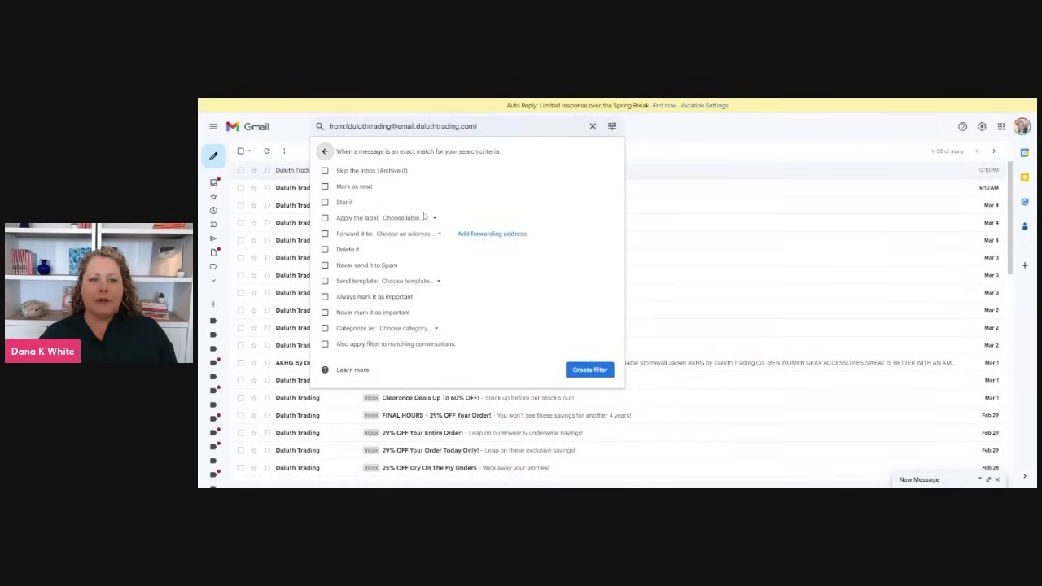
Step: Create the filter with a new label "duluth trading", also applying it to matching conversations
{"action": "left_click", "coordinate": [424, 218]}
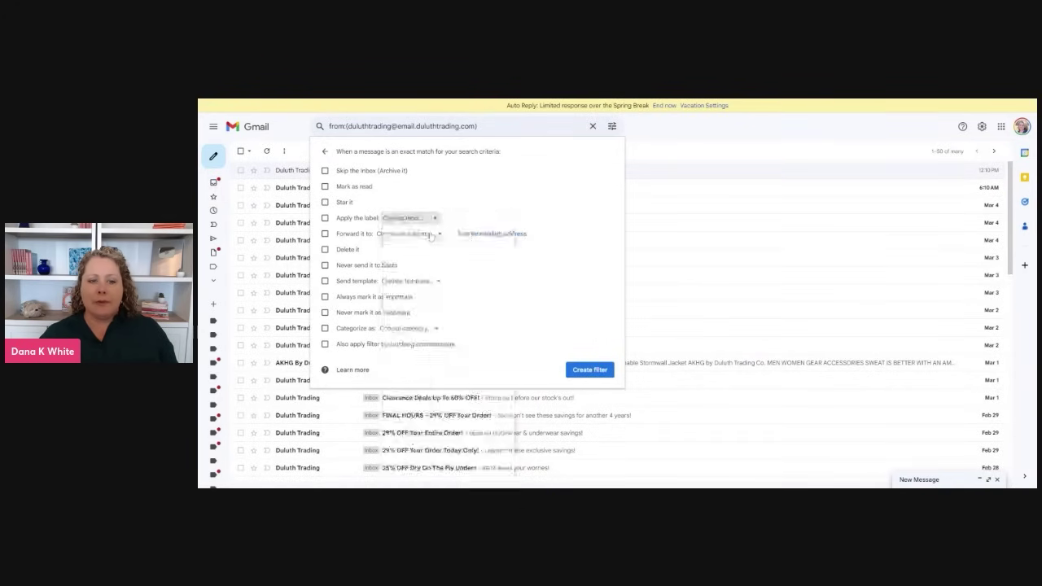
{"action": "left_click", "coordinate": [431, 235]}
{"action": "type", "text": "du"}
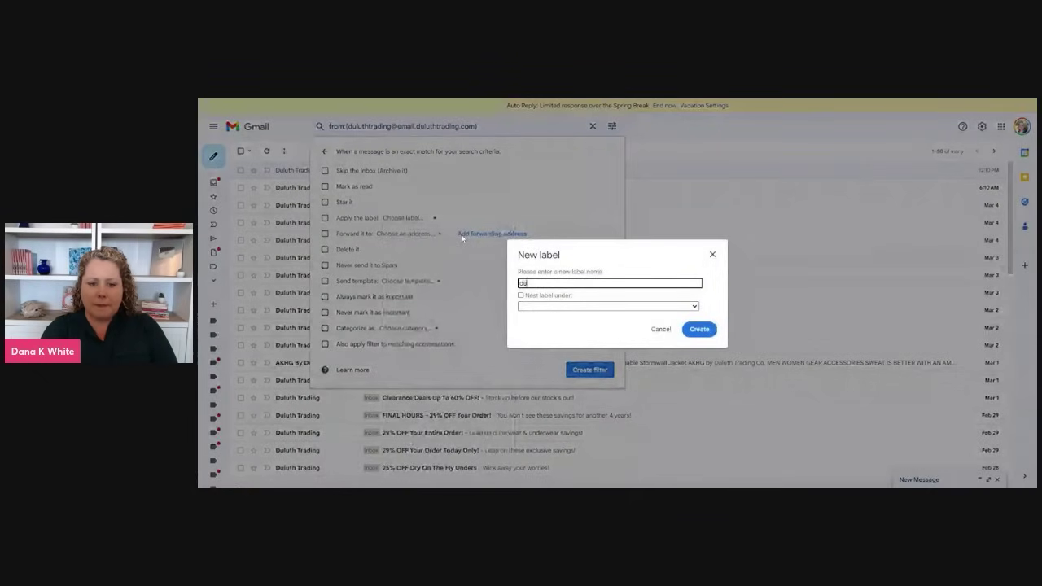
{"action": "type", "text": "luth trading"}
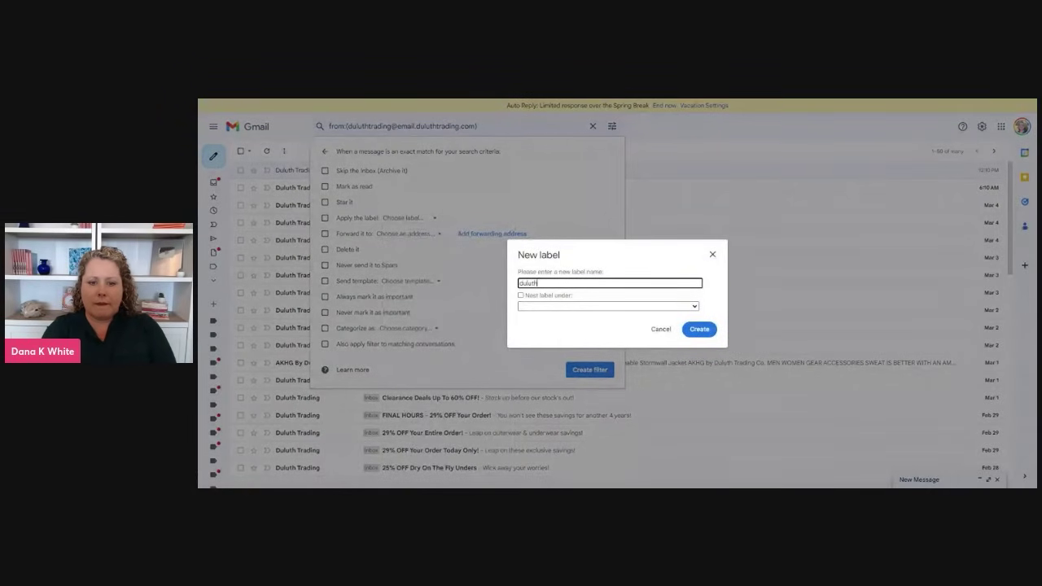
{"action": "left_click", "coordinate": [698, 329]}
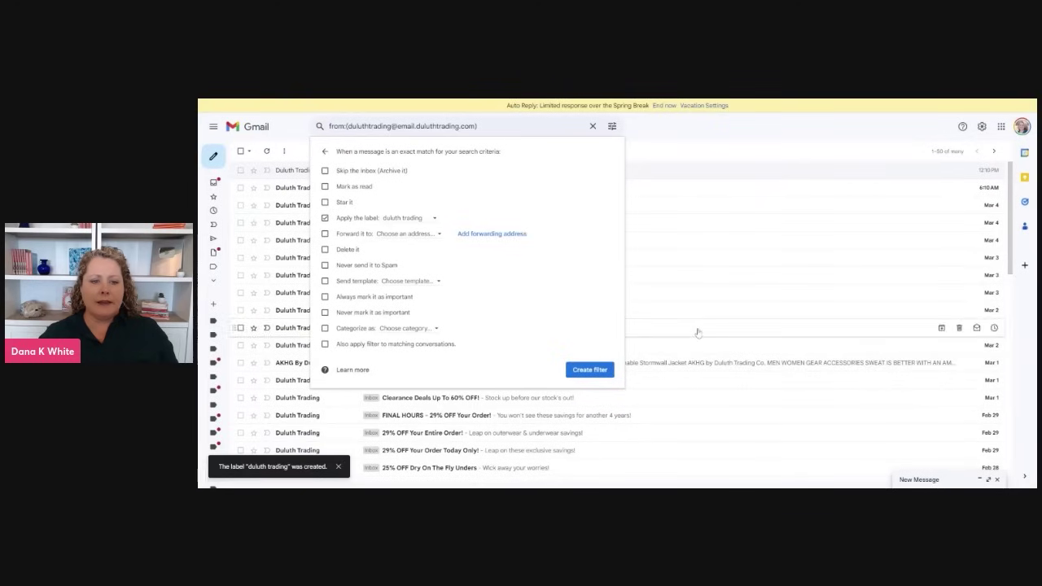
{"action": "left_click", "coordinate": [325, 344]}
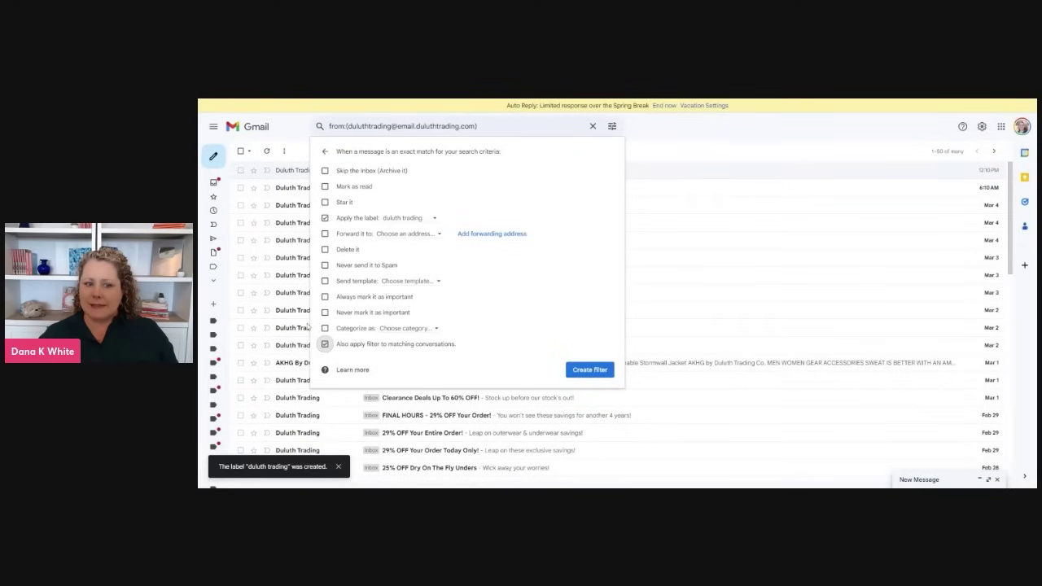
{"action": "left_click", "coordinate": [588, 370]}
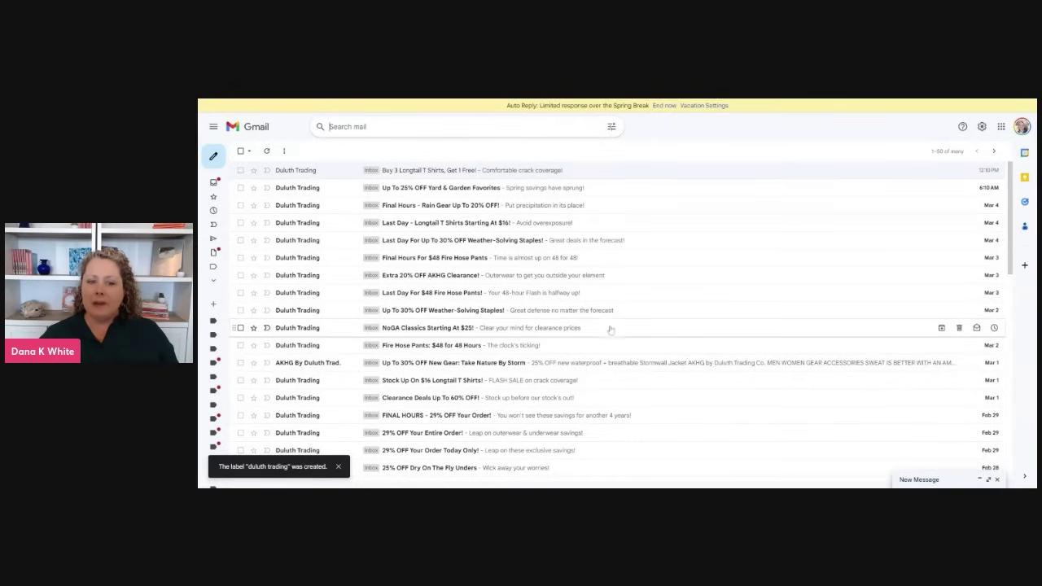
Step: Open the "duluth trading" label from the email "Buy 3 Longtail T Shirts, Get 1 Free!" and delete all conversations in it
{"action": "left_click", "coordinate": [414, 173]}
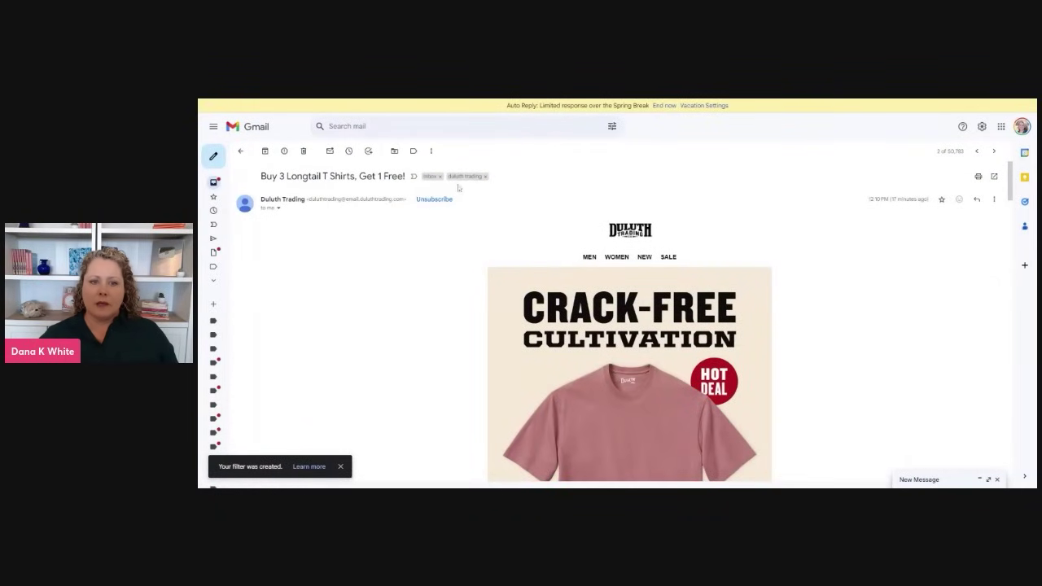
{"action": "left_click", "coordinate": [465, 176]}
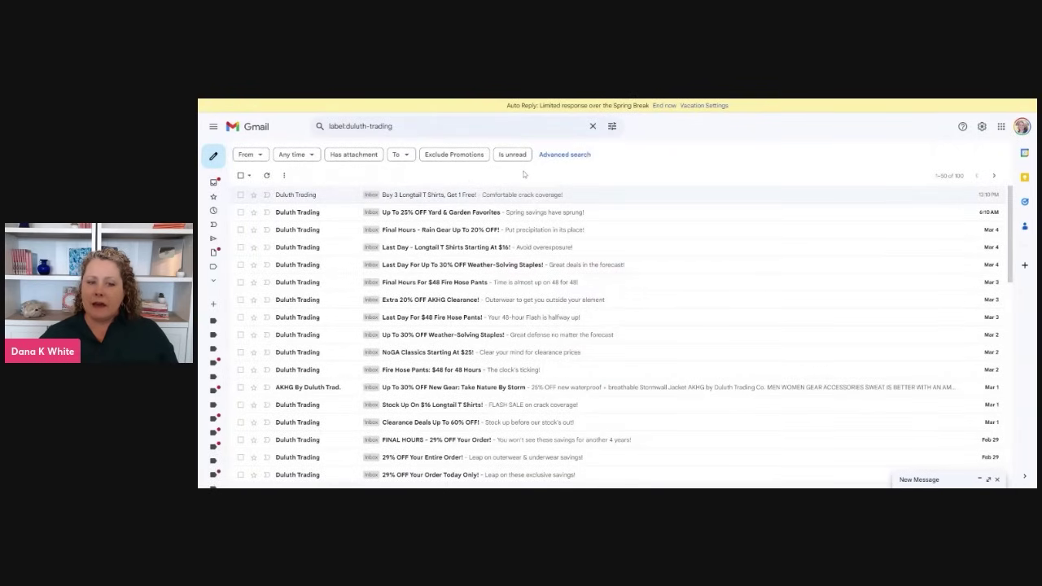
{"action": "left_click", "coordinate": [241, 175]}
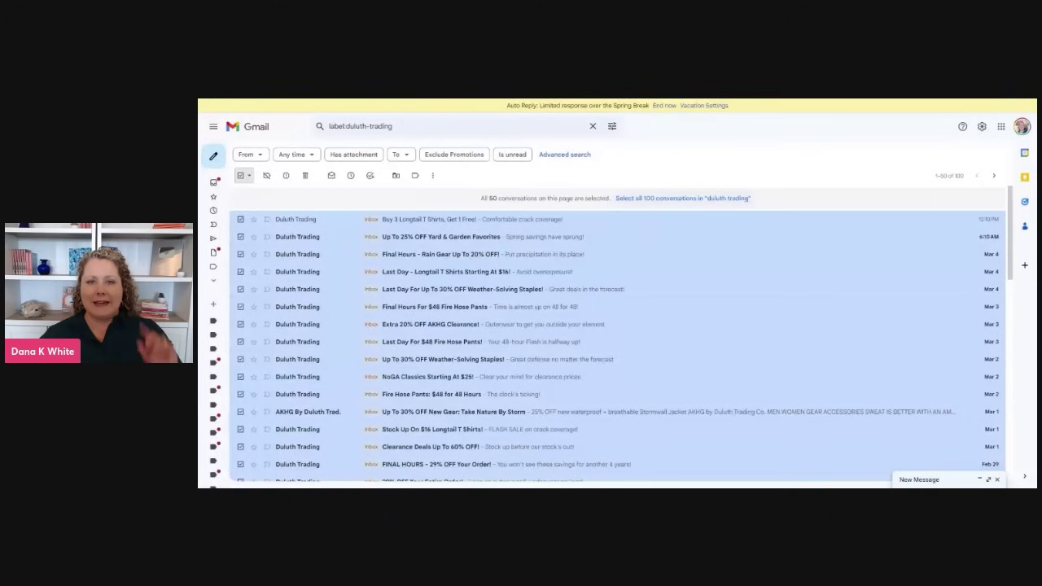
{"action": "left_click", "coordinate": [662, 200]}
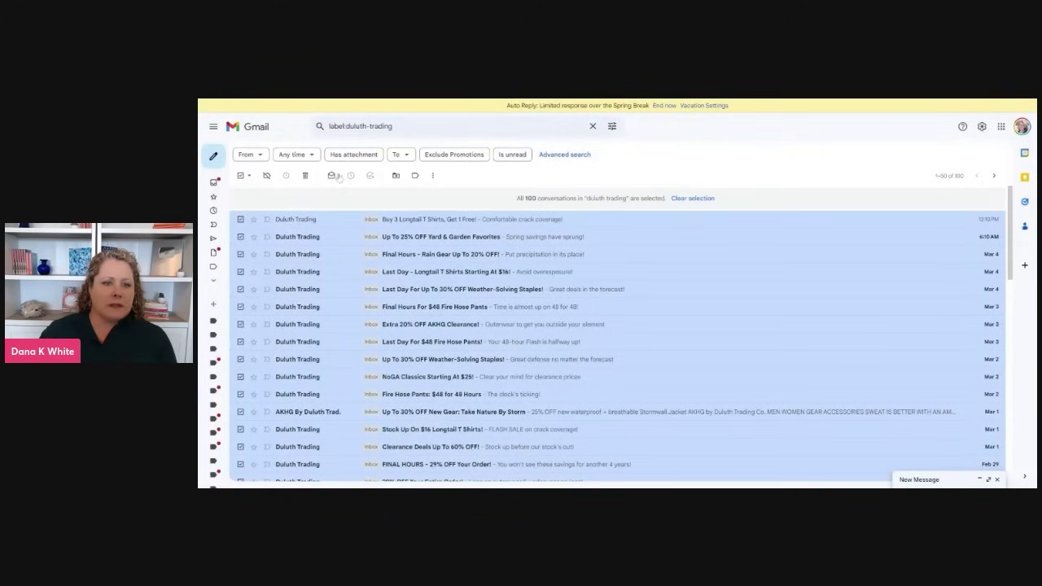
{"action": "left_click", "coordinate": [306, 175]}
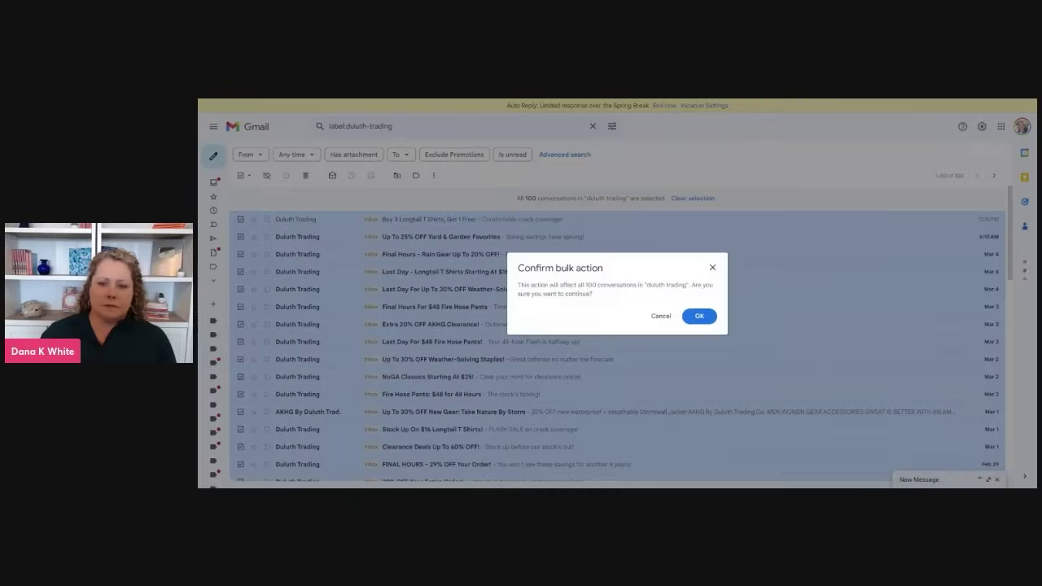
{"action": "left_click", "coordinate": [699, 319]}
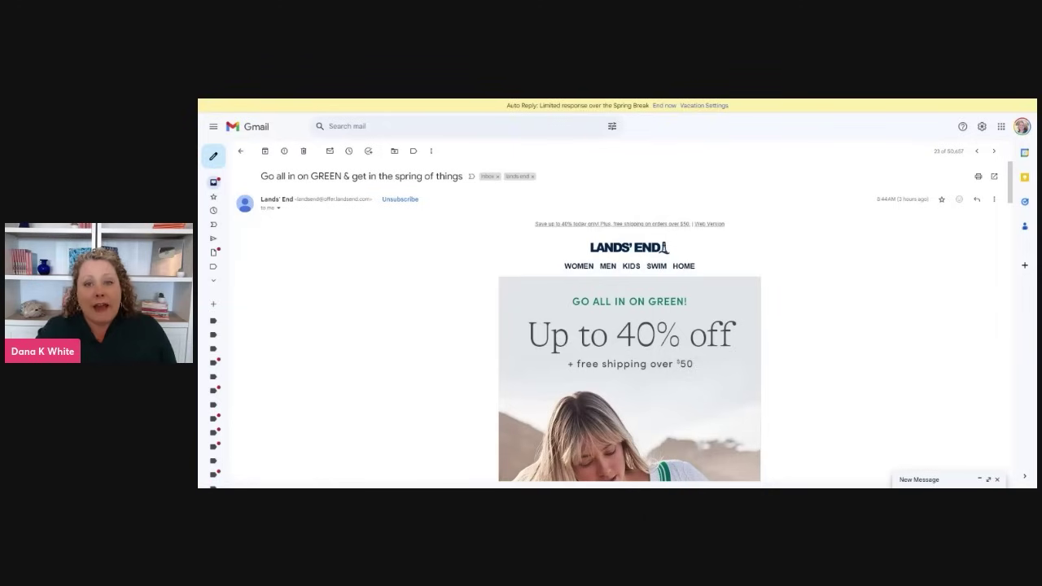
Step: Open the "lands end" label from the open Lands' End email and delete all conversations in it
{"action": "left_click", "coordinate": [518, 176]}
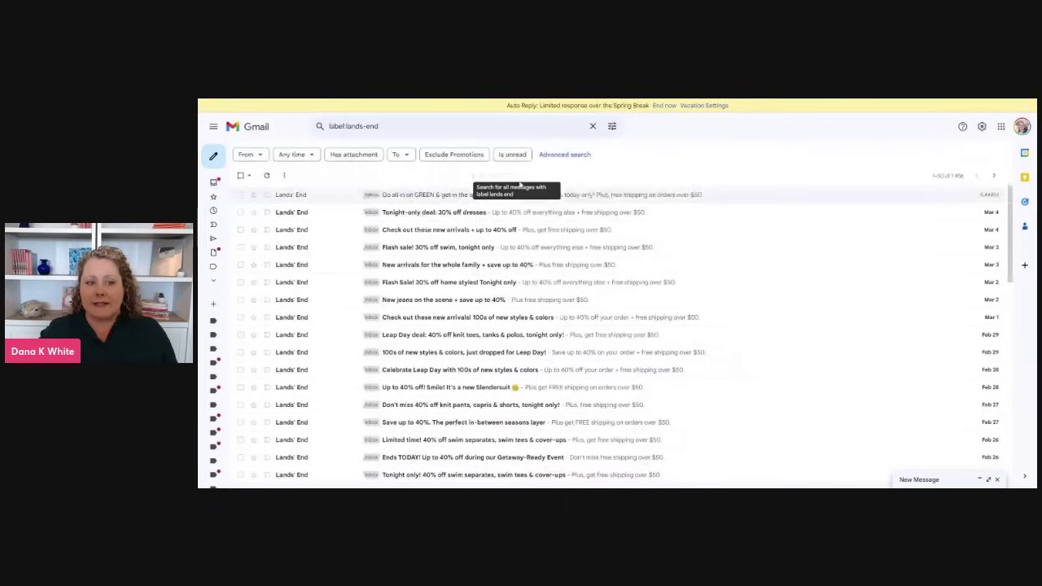
{"action": "left_click", "coordinate": [241, 175]}
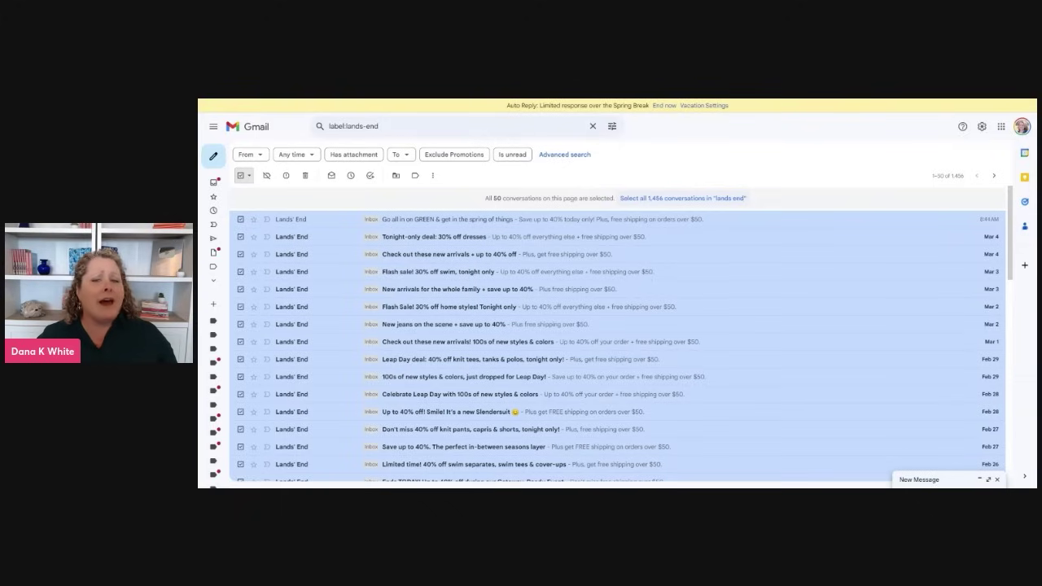
{"action": "left_click", "coordinate": [668, 198]}
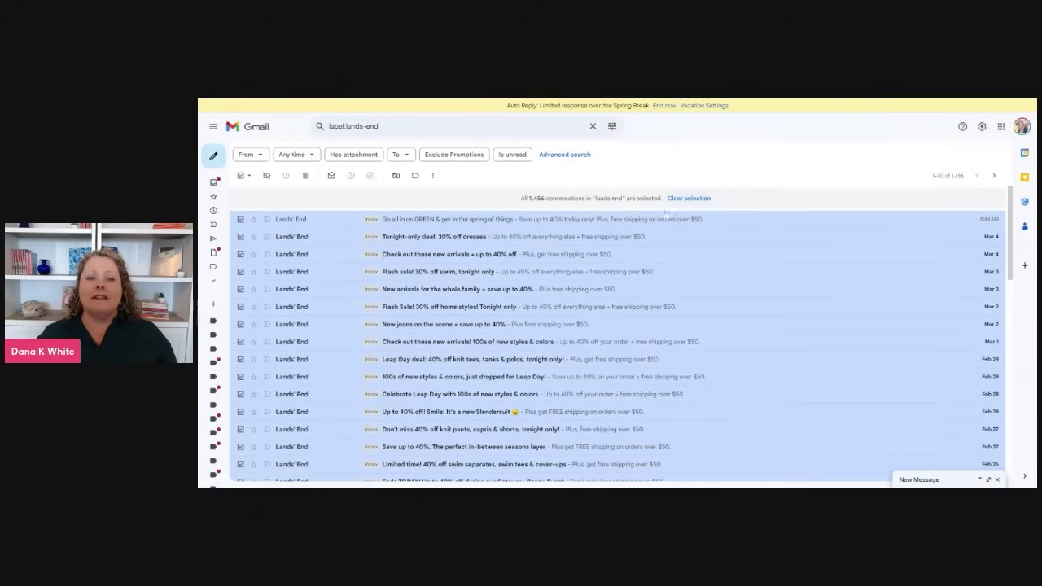
{"action": "left_click", "coordinate": [305, 175]}
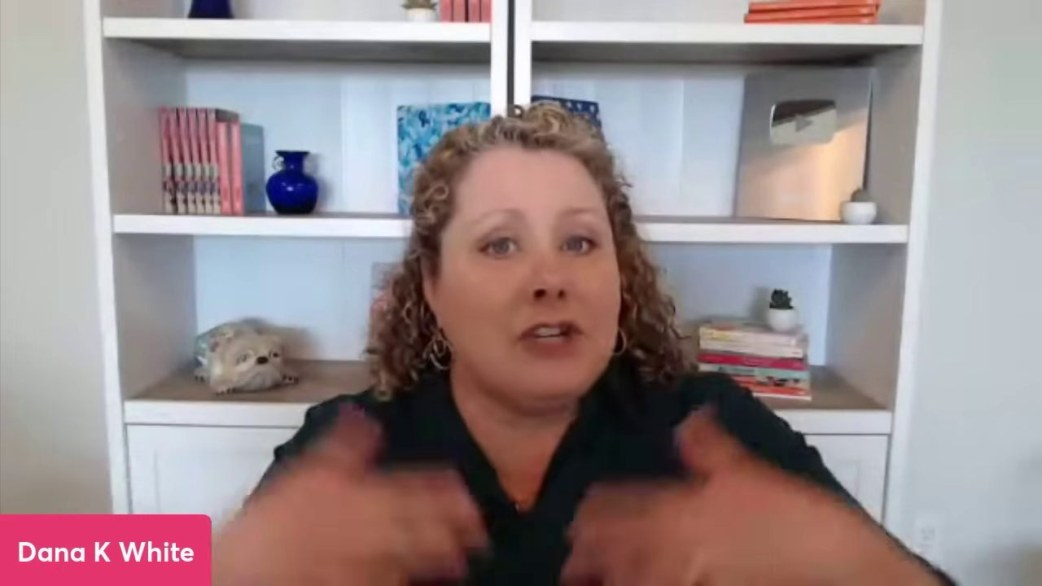